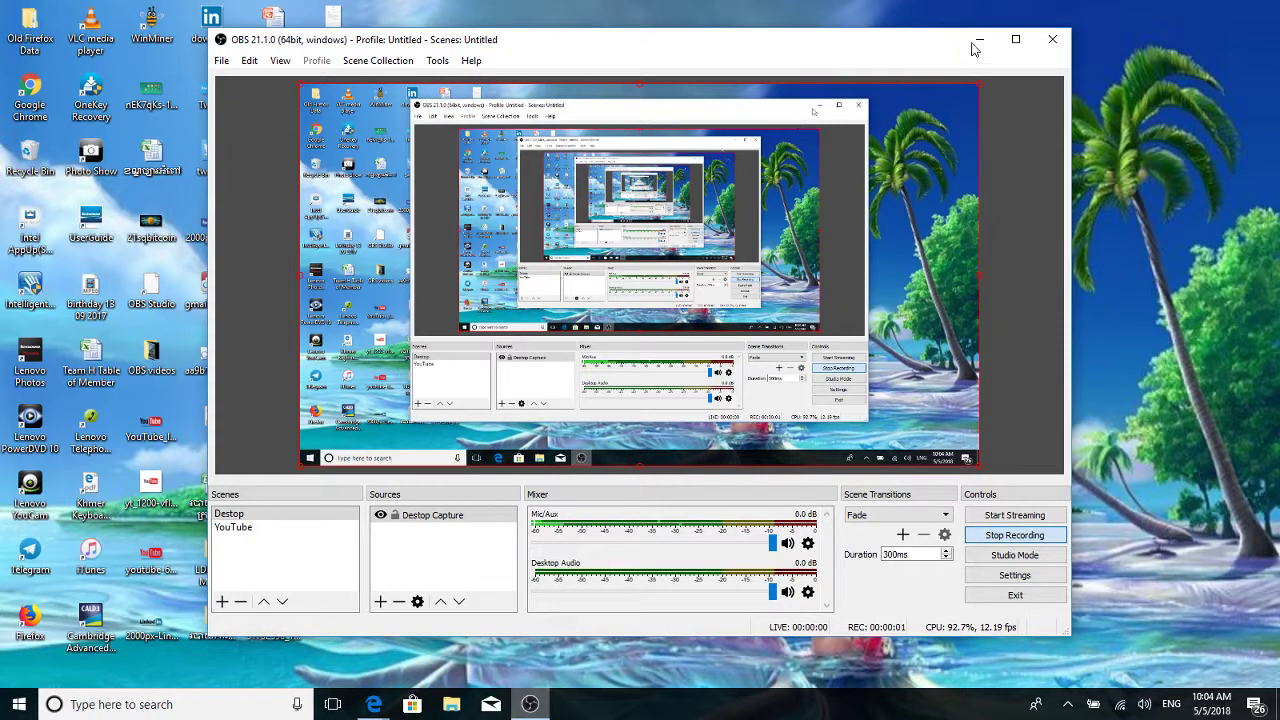
- Minimize the OBS Studio window so only the Windows desktop shows
{"action": "left_click", "coordinate": [973, 44]}
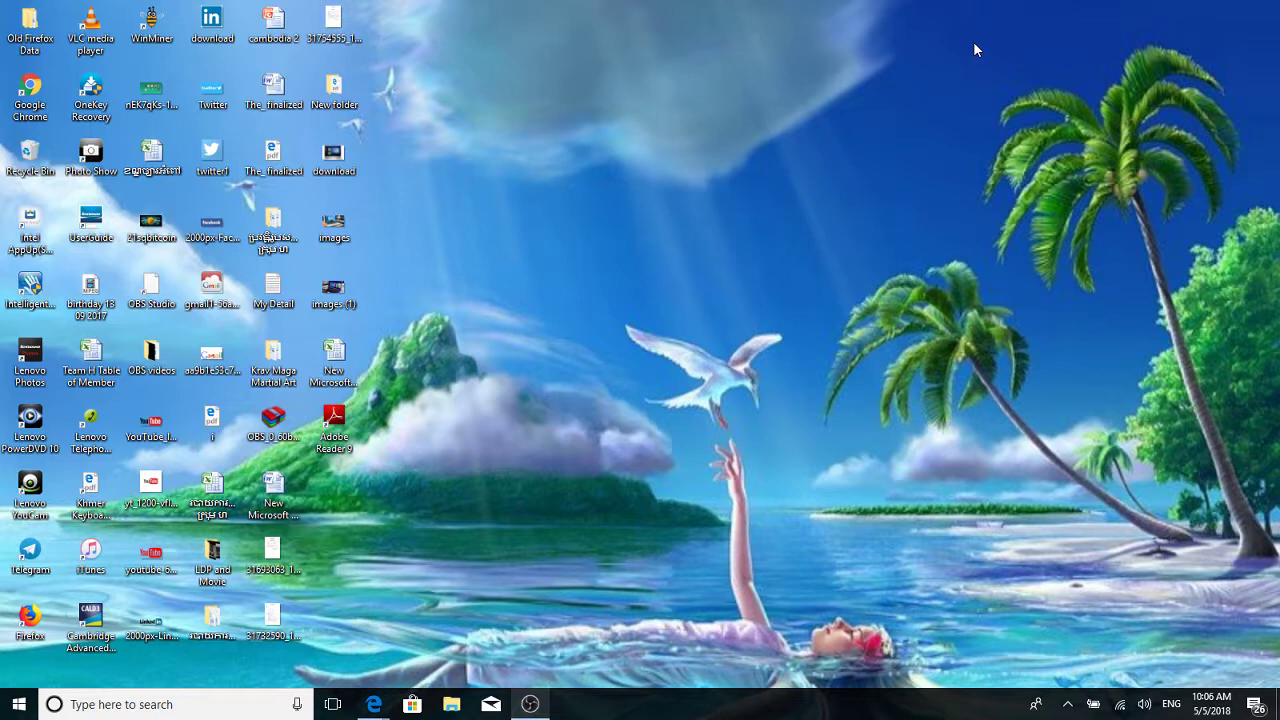
- Restore the OBS Studio window with Alt+Tab, showing its two scenes and desktop capture
{"action": "key", "text": "alt+Tab"}
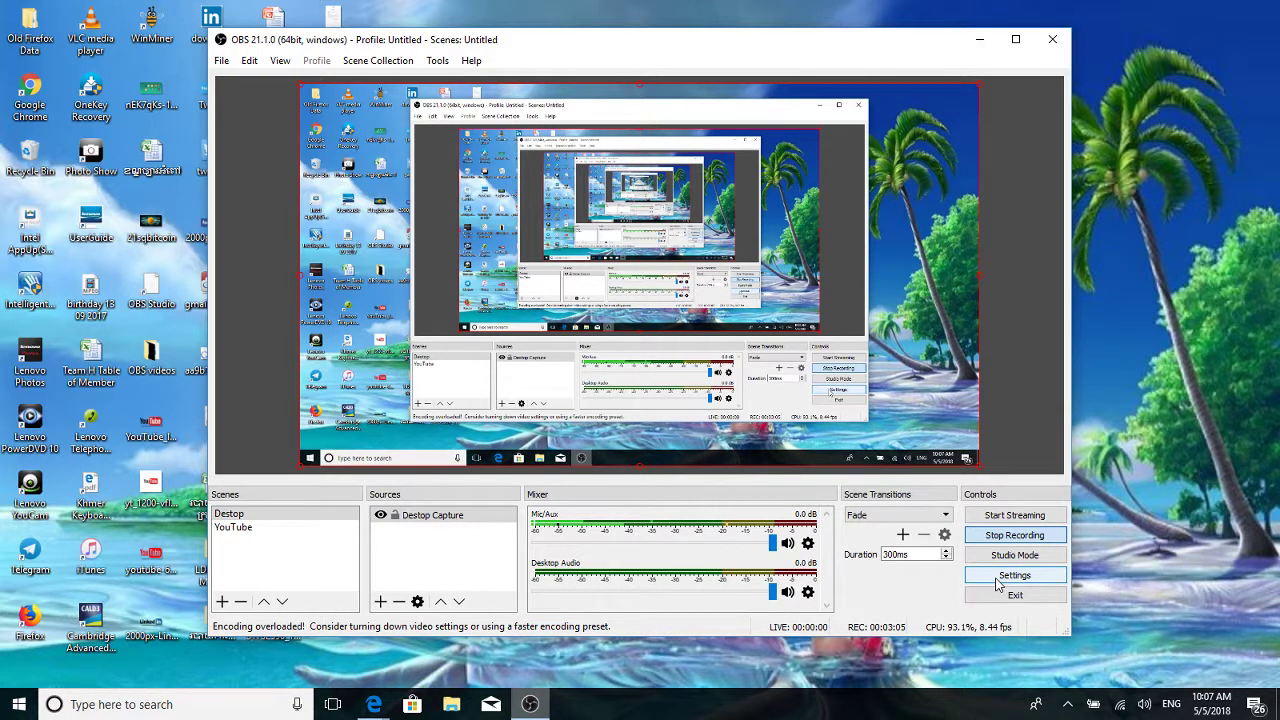
- Open OBS Settings from the File menu, landing on the General page
{"action": "left_click", "coordinate": [222, 62]}
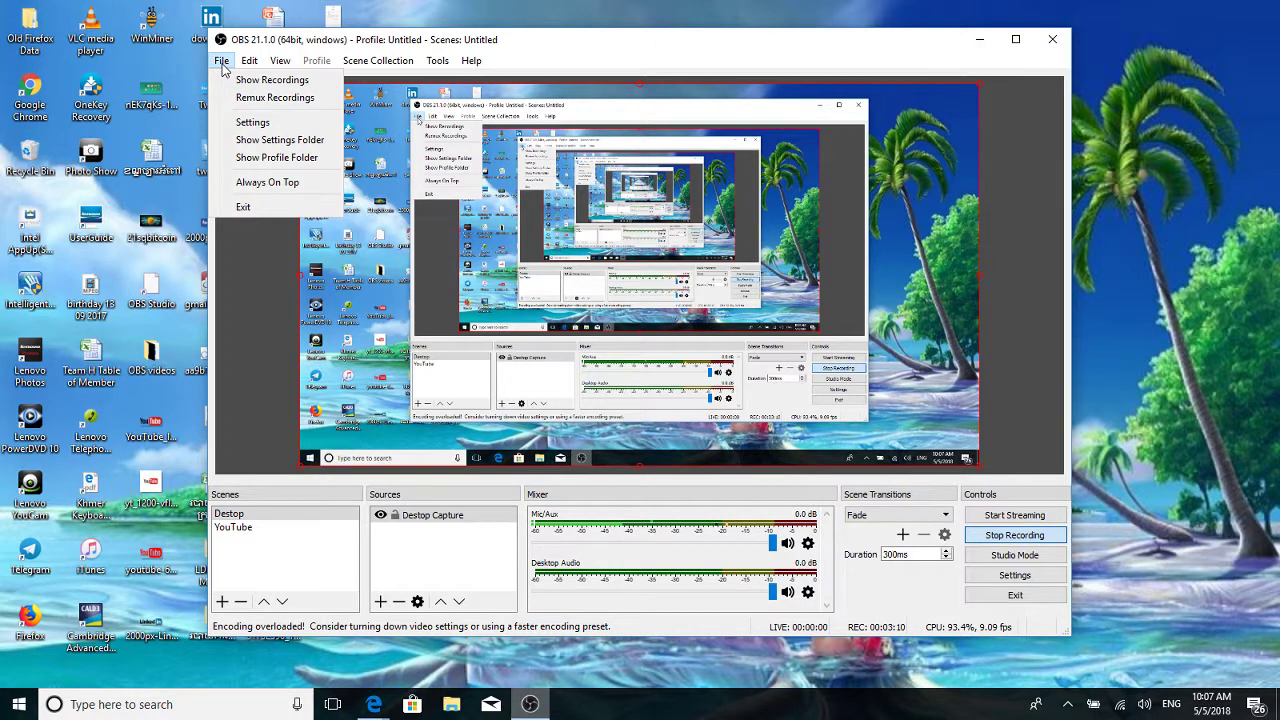
{"action": "left_click", "coordinate": [252, 122]}
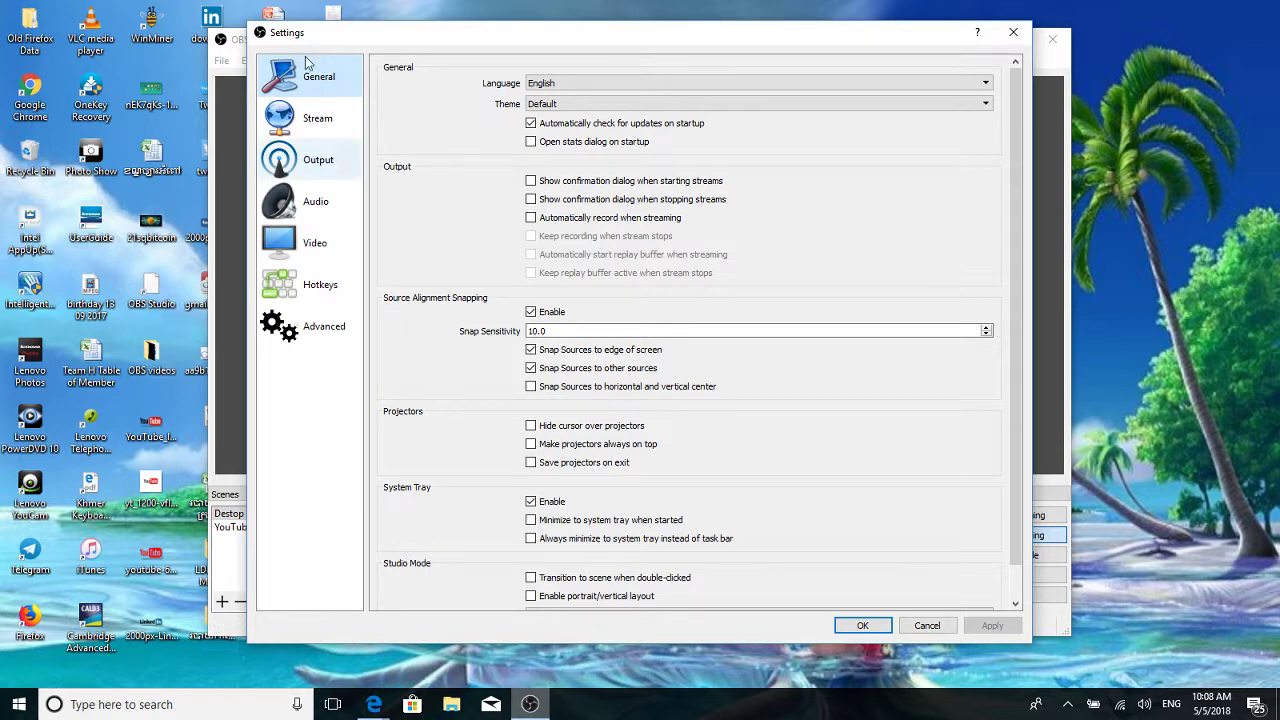
{"action": "left_click", "coordinate": [983, 106]}
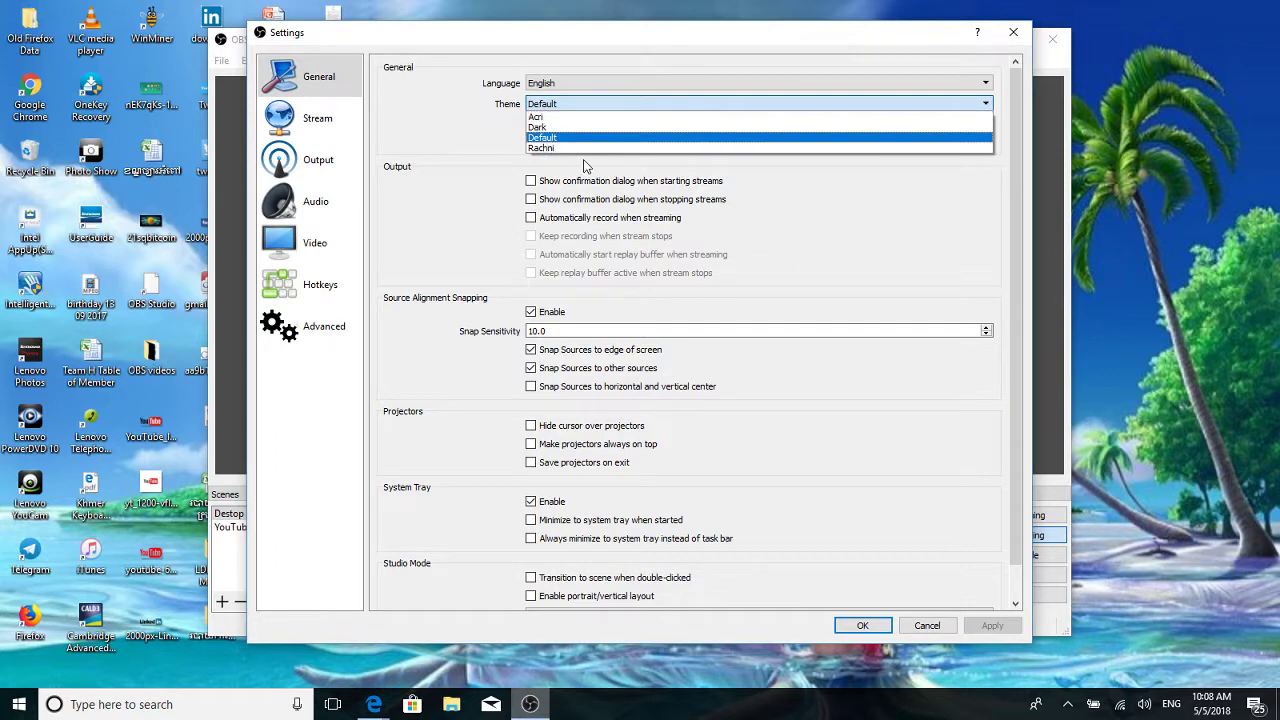
{"action": "left_click", "coordinate": [1007, 142]}
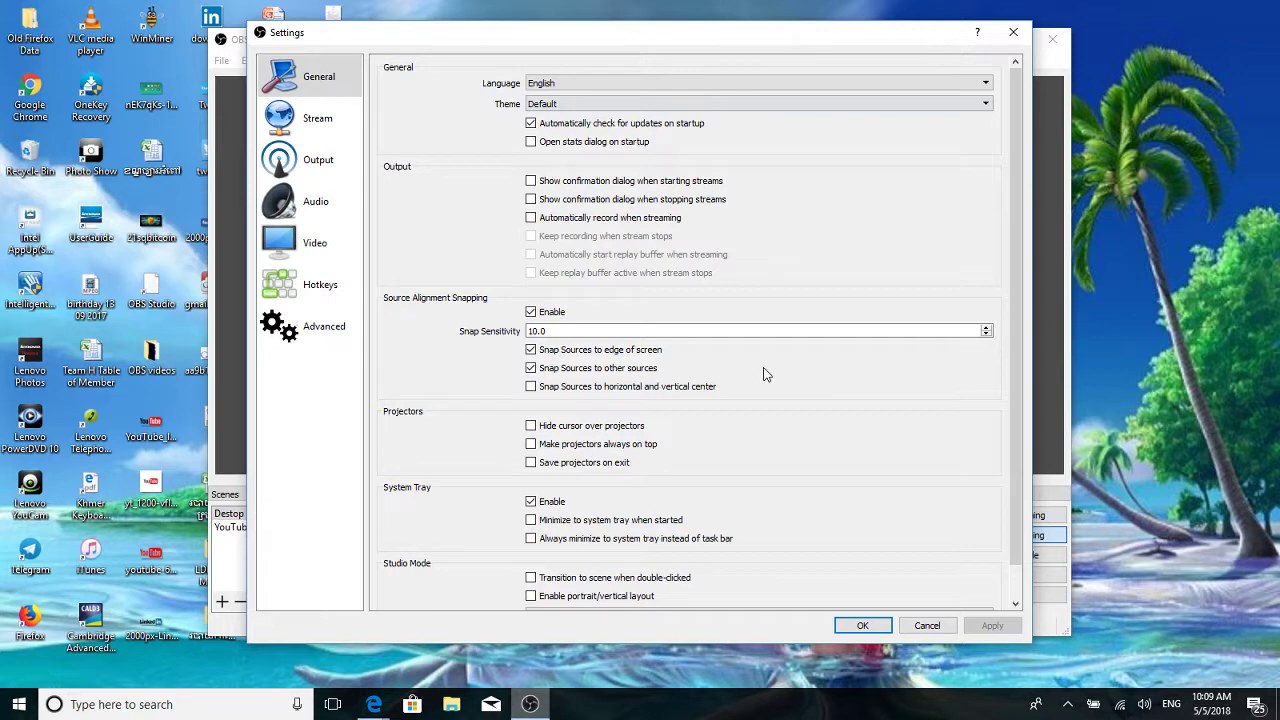
{"action": "scroll", "coordinate": [770, 370], "scroll_direction": "down", "scroll_amount": 1}
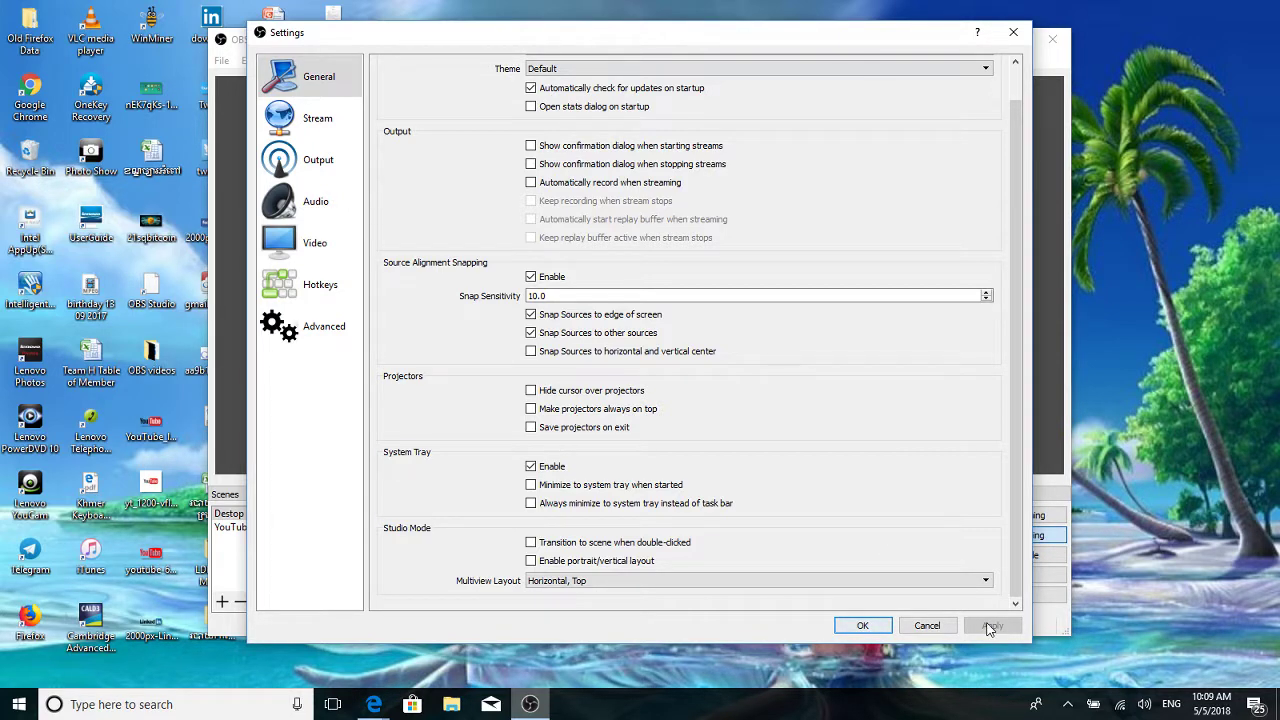
- Show the Stream page and keep Streaming Services as the stream type, with Twitch
{"action": "left_click", "coordinate": [308, 127]}
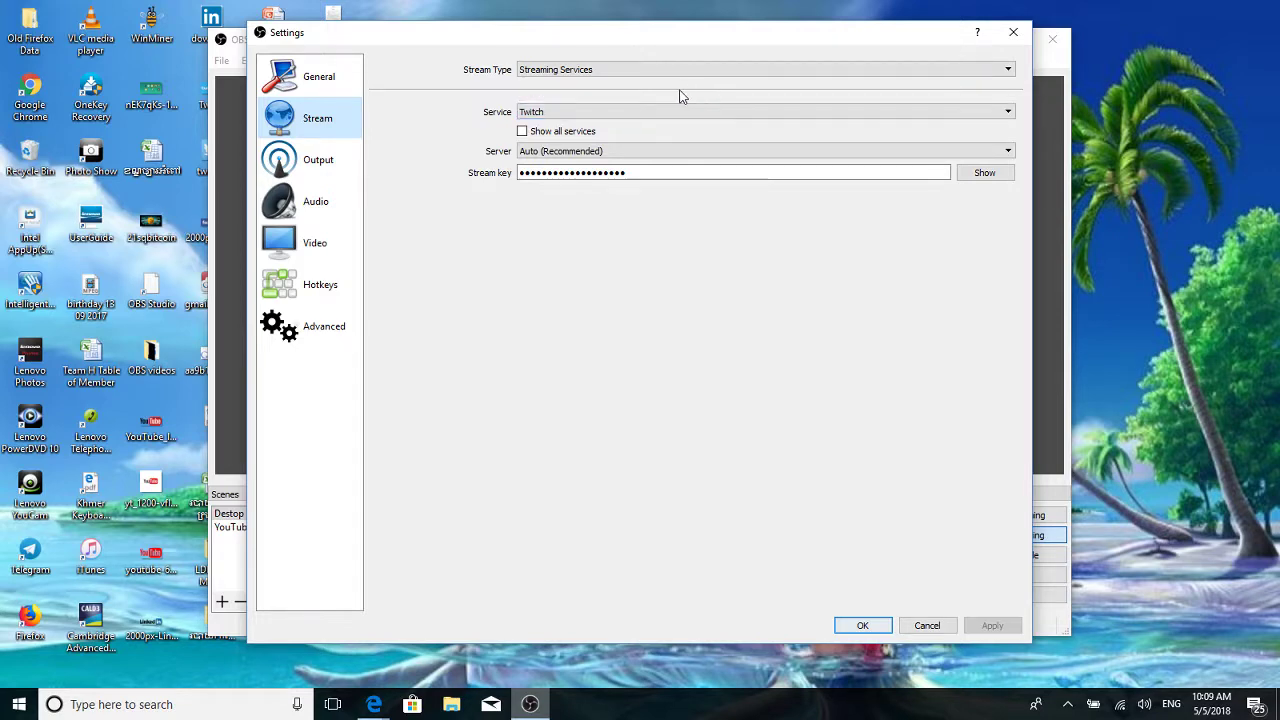
{"action": "left_click", "coordinate": [1007, 73]}
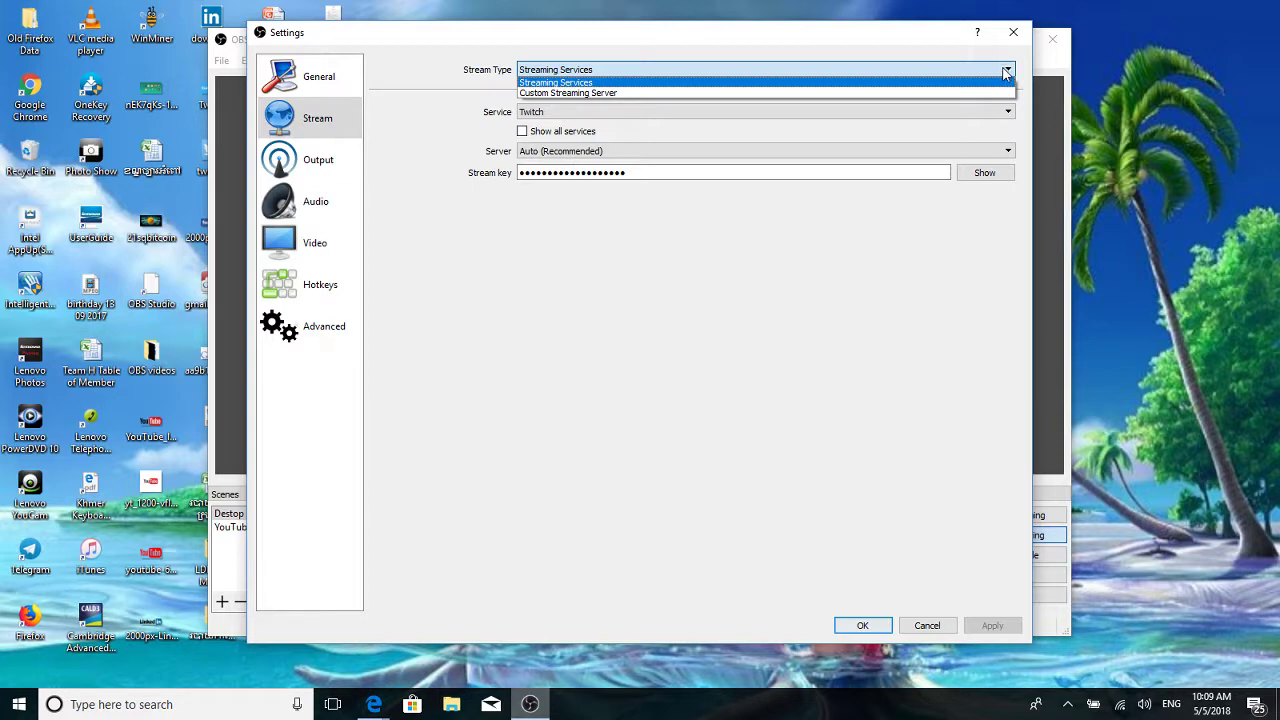
{"action": "left_click", "coordinate": [828, 268]}
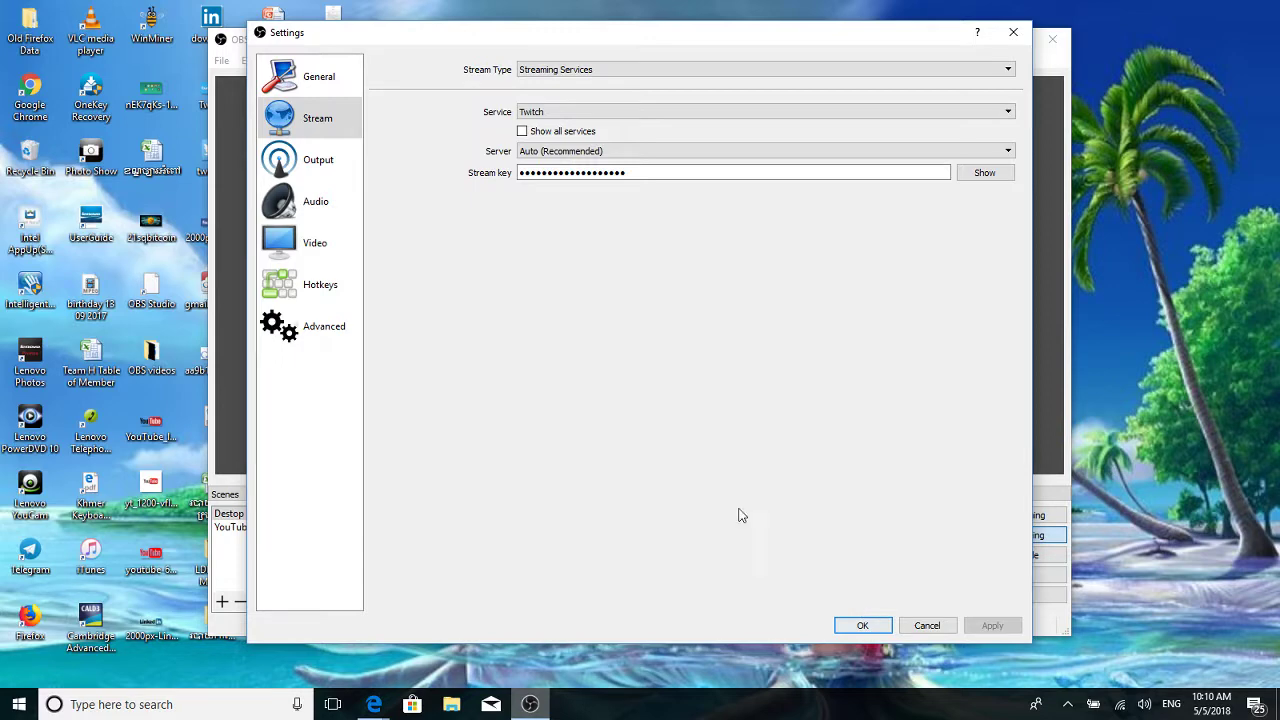
- Review Output settings: 2500 video bitrate, x264 encoder, 160 audio bitrate
{"action": "left_click", "coordinate": [320, 167]}
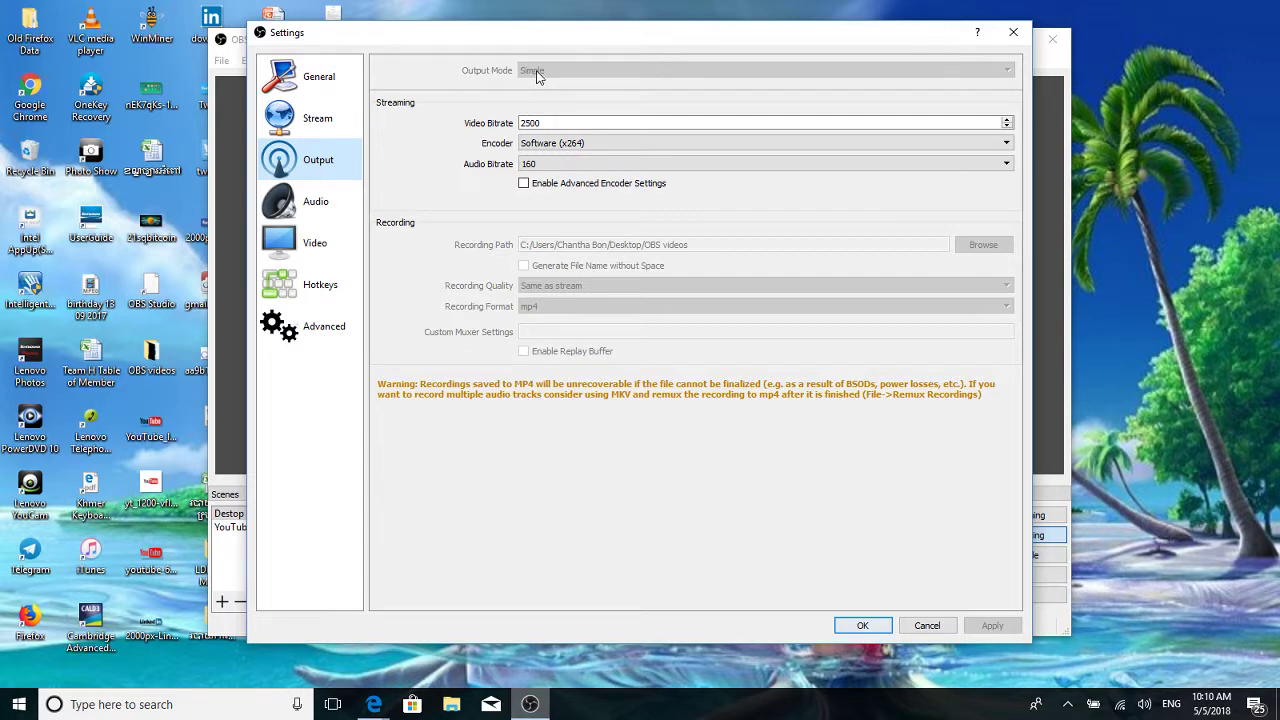
{"action": "left_click", "coordinate": [559, 124]}
- Review Audio settings: 44.1 kHz stereo with default desktop and mic devices
{"action": "left_click", "coordinate": [318, 218]}
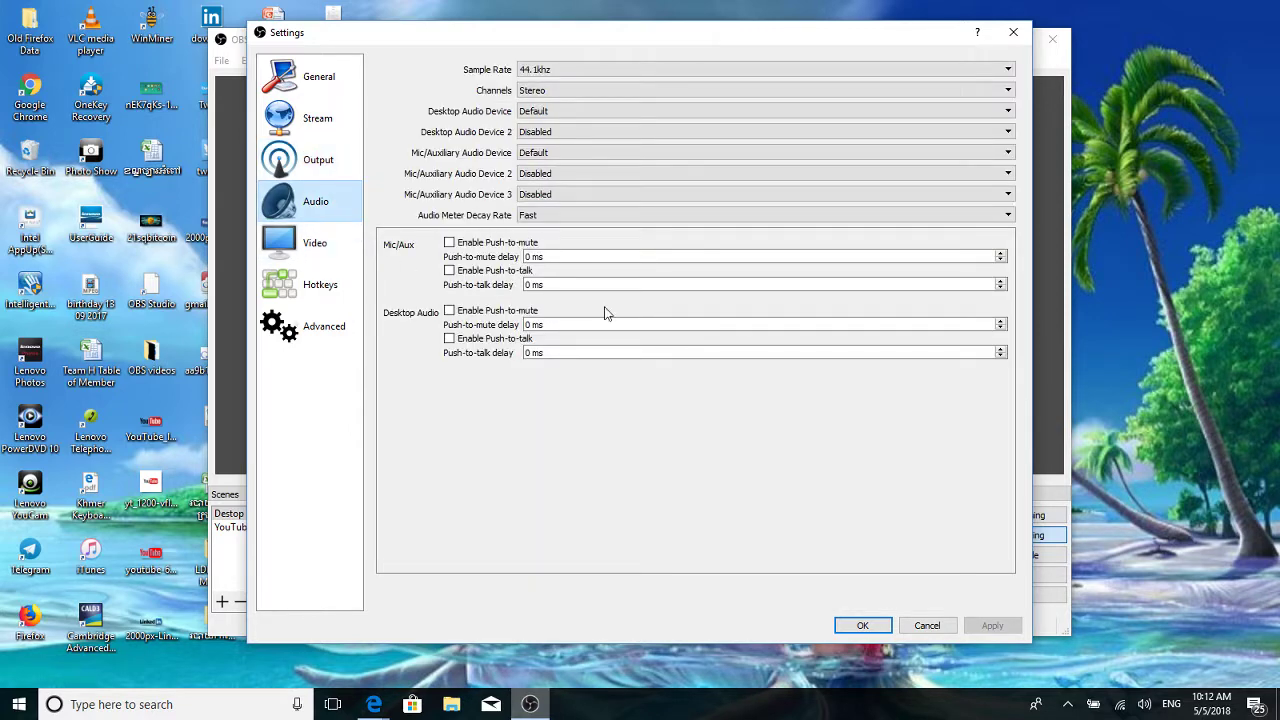
{"action": "left_click", "coordinate": [598, 72]}
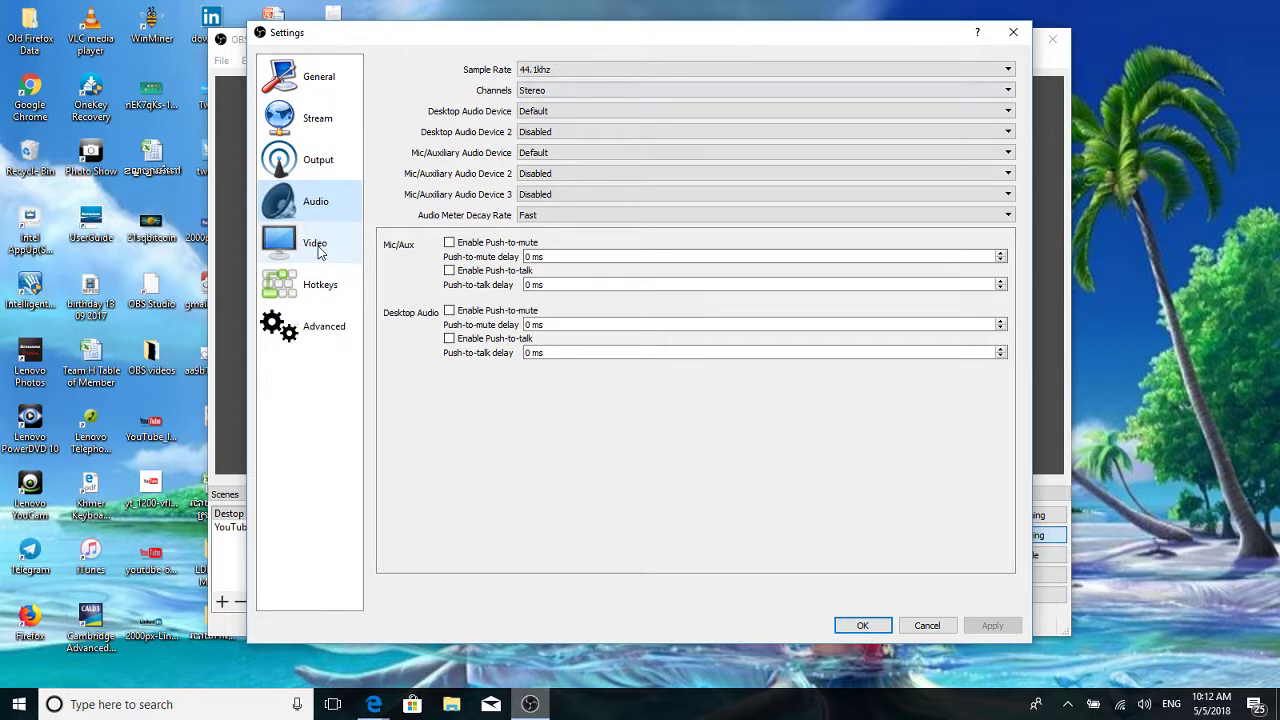
- Check Video settings: 1600x900 base, 1280x720 output, 30 FPS
{"action": "left_click", "coordinate": [320, 252]}
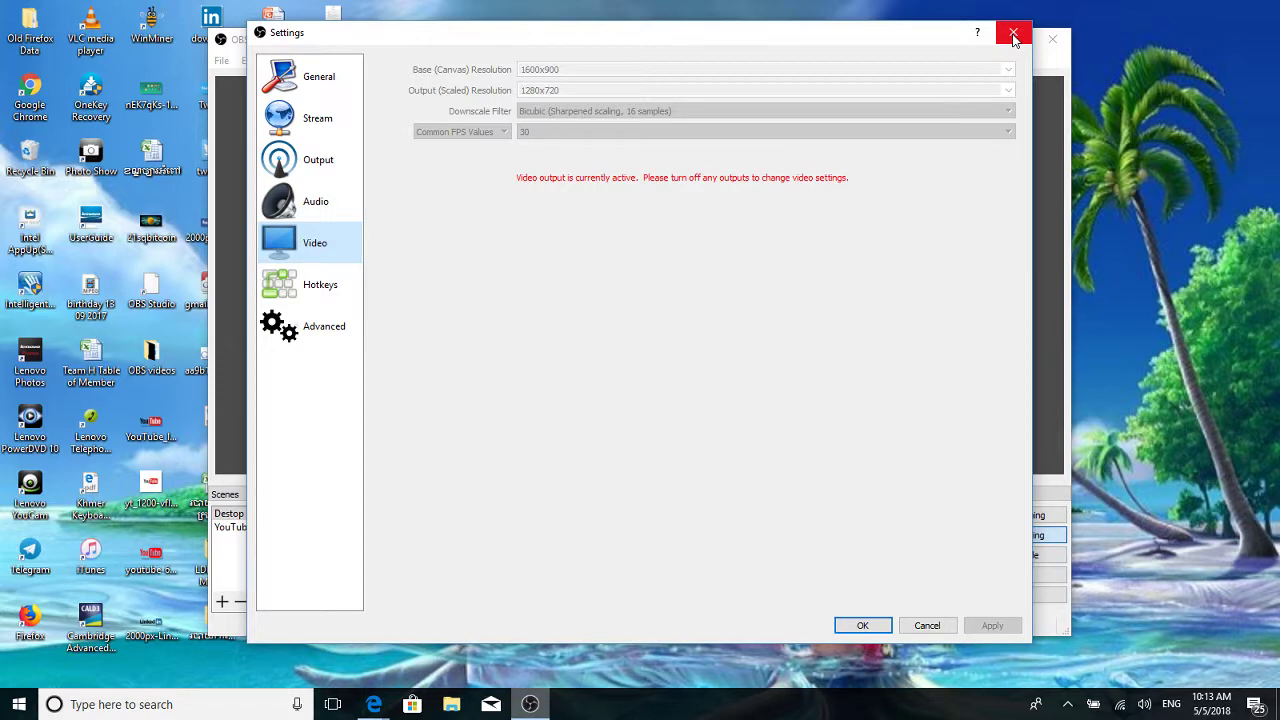
- Close Settings, then start adding a Display Capture source and cancel it
{"action": "left_click", "coordinate": [1013, 36]}
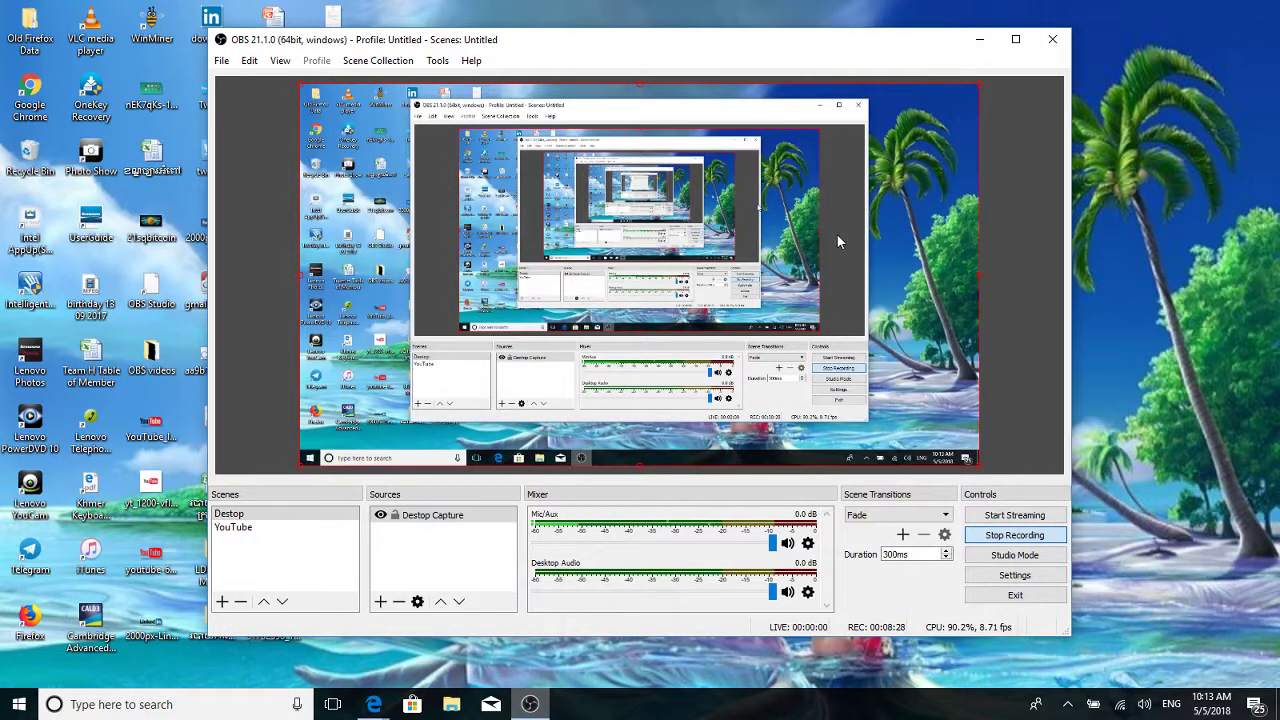
{"action": "left_click", "coordinate": [381, 602]}
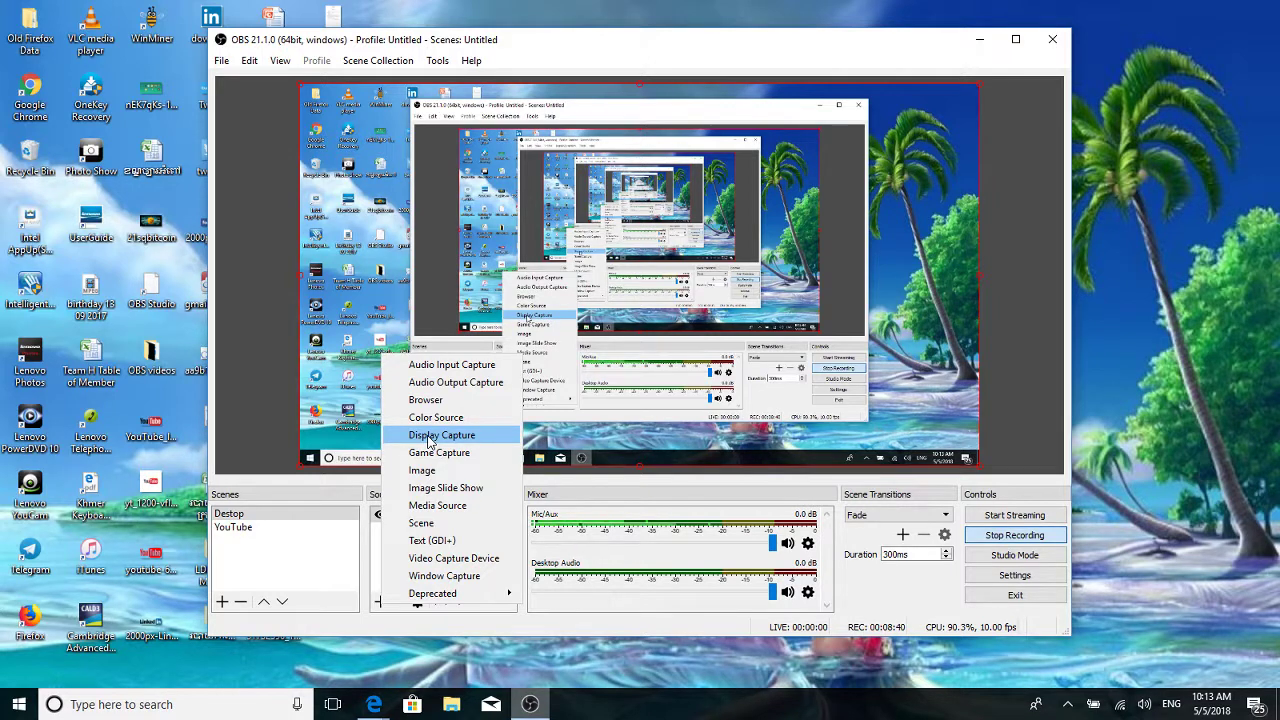
{"action": "left_click", "coordinate": [429, 438]}
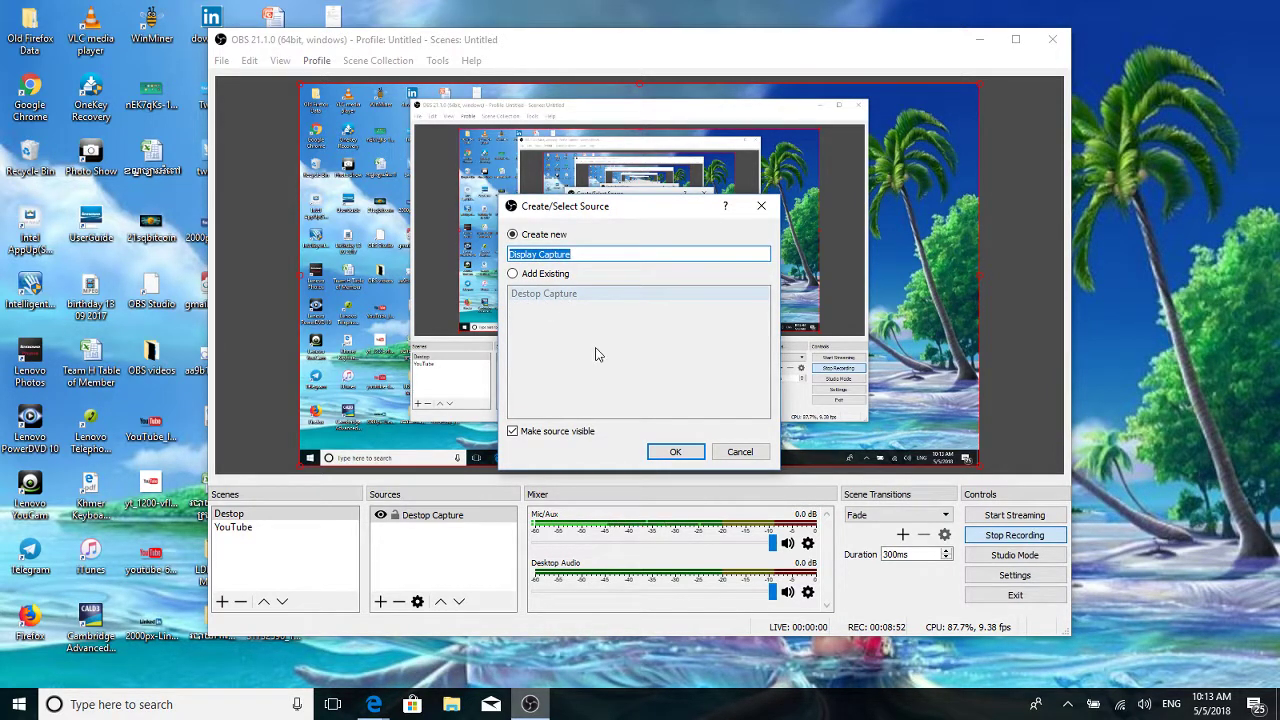
{"action": "left_click", "coordinate": [740, 452]}
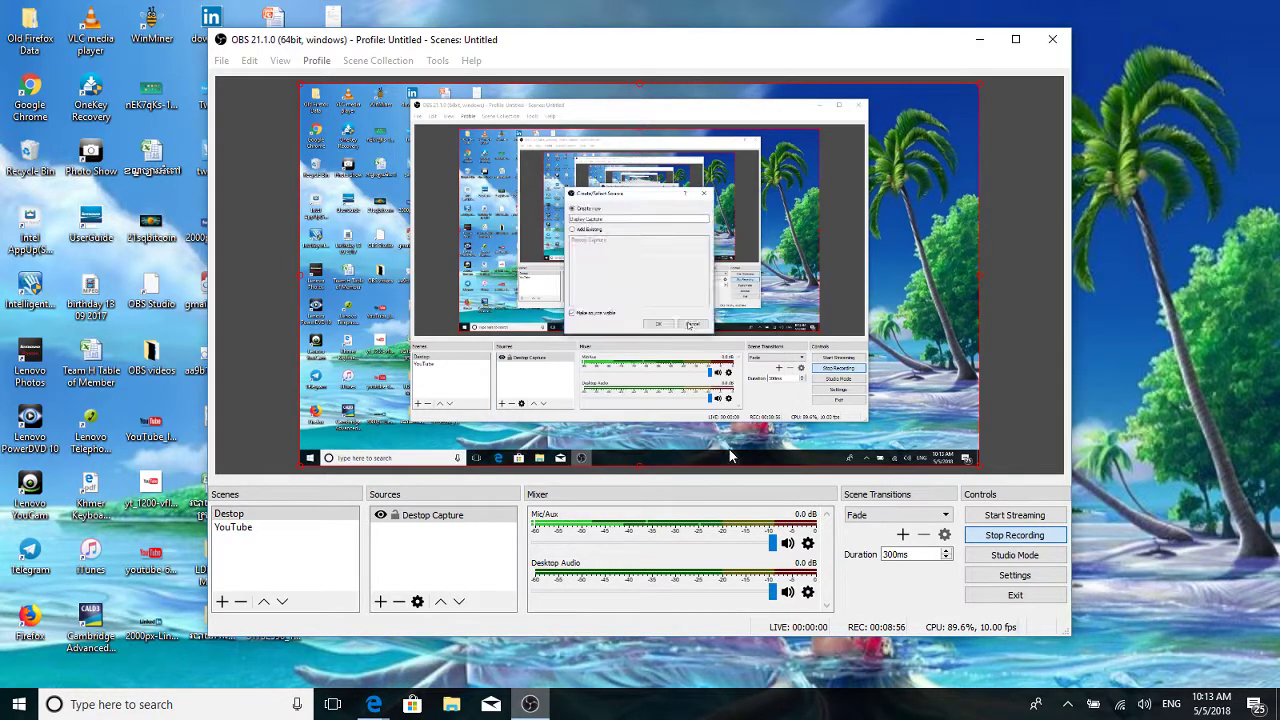
- Select the Destop scene and keep the Mic/Aux device at Default in its Properties
{"action": "left_click", "coordinate": [278, 515]}
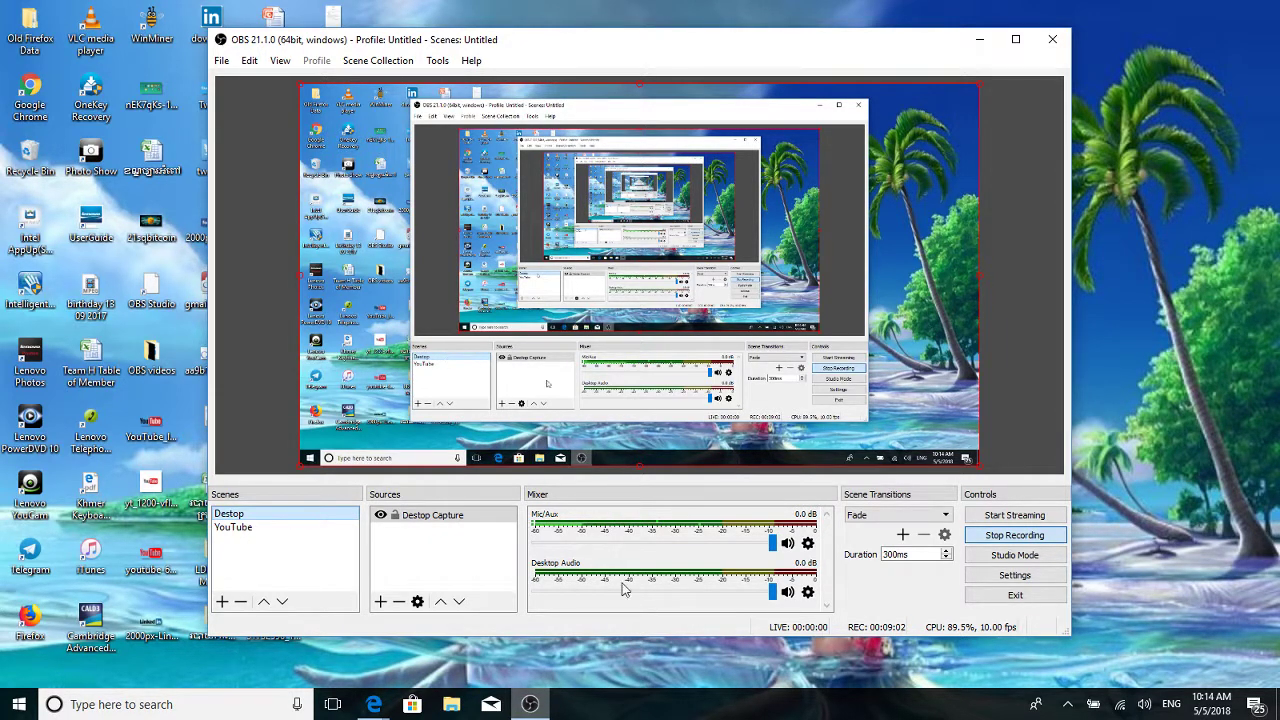
{"action": "left_click", "coordinate": [808, 543]}
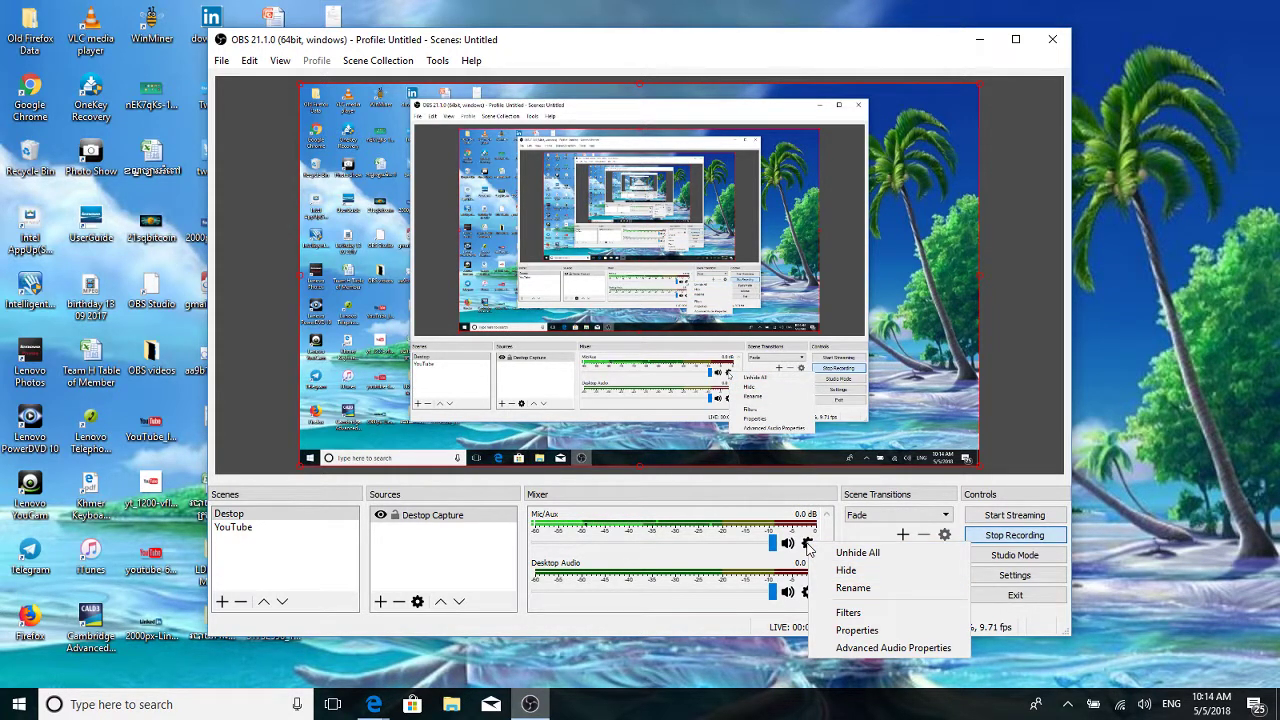
{"action": "left_click", "coordinate": [846, 632]}
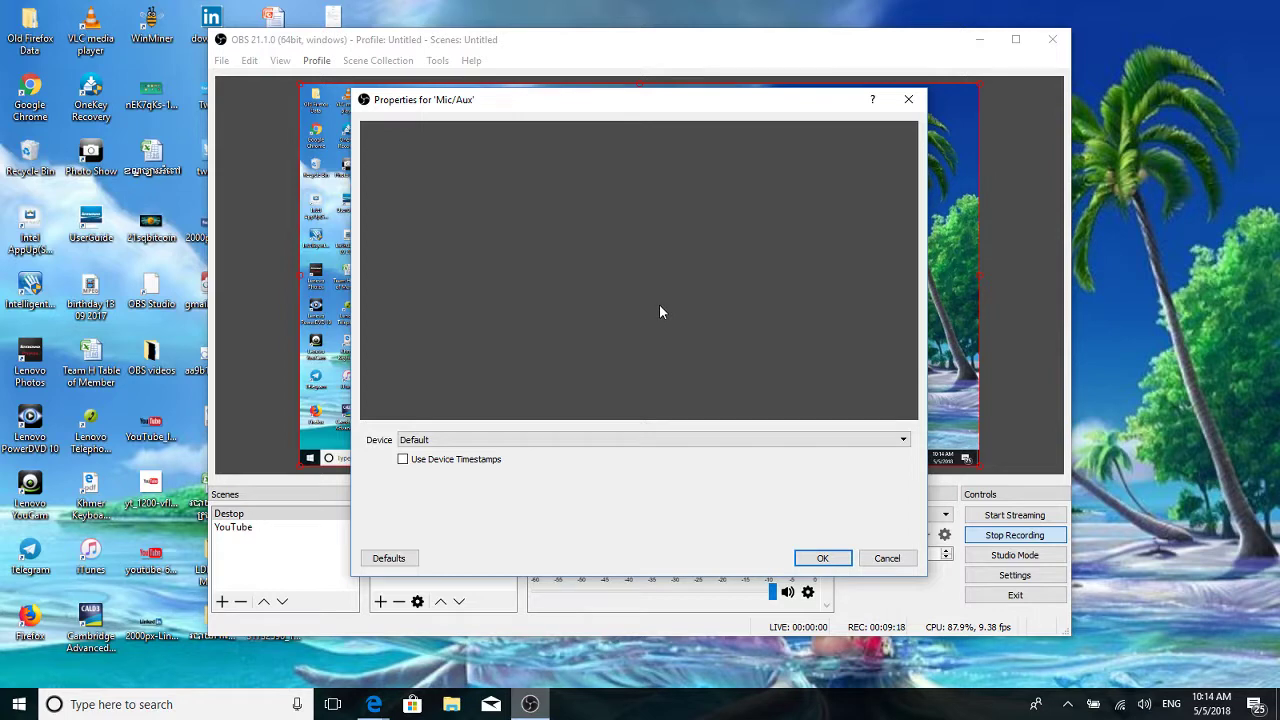
{"action": "left_click", "coordinate": [904, 441]}
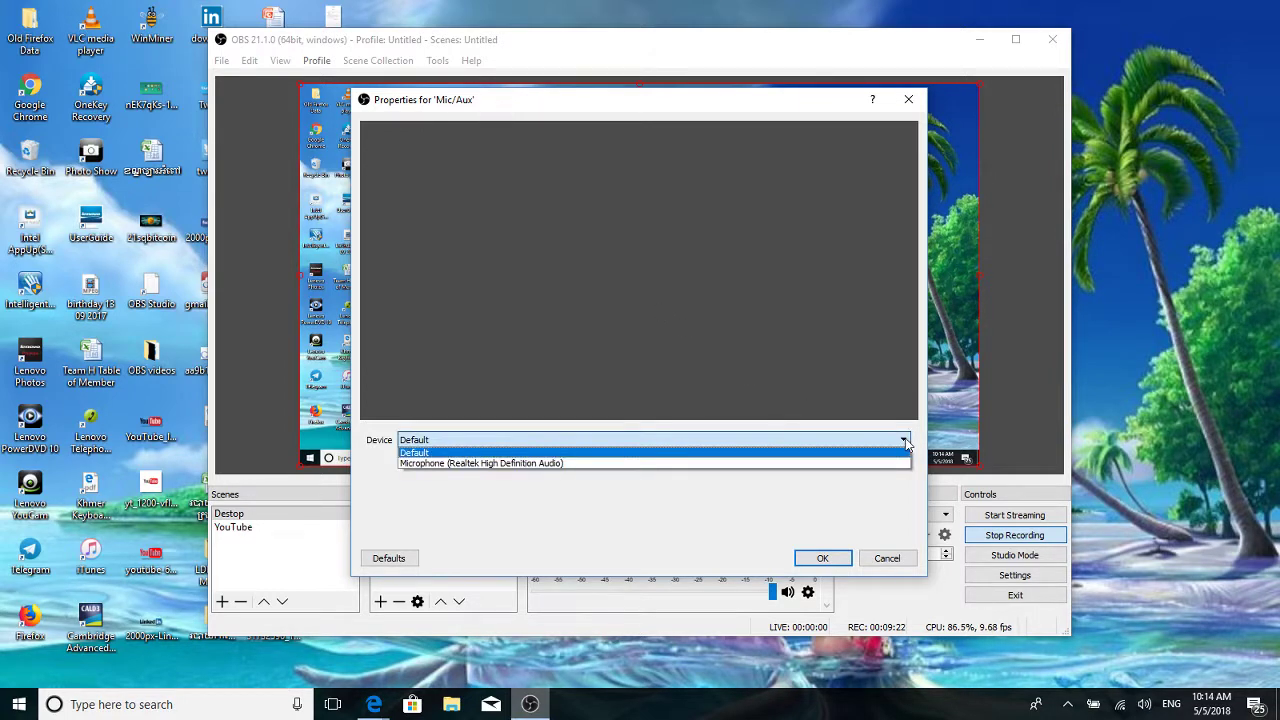
{"action": "left_click", "coordinate": [716, 504]}
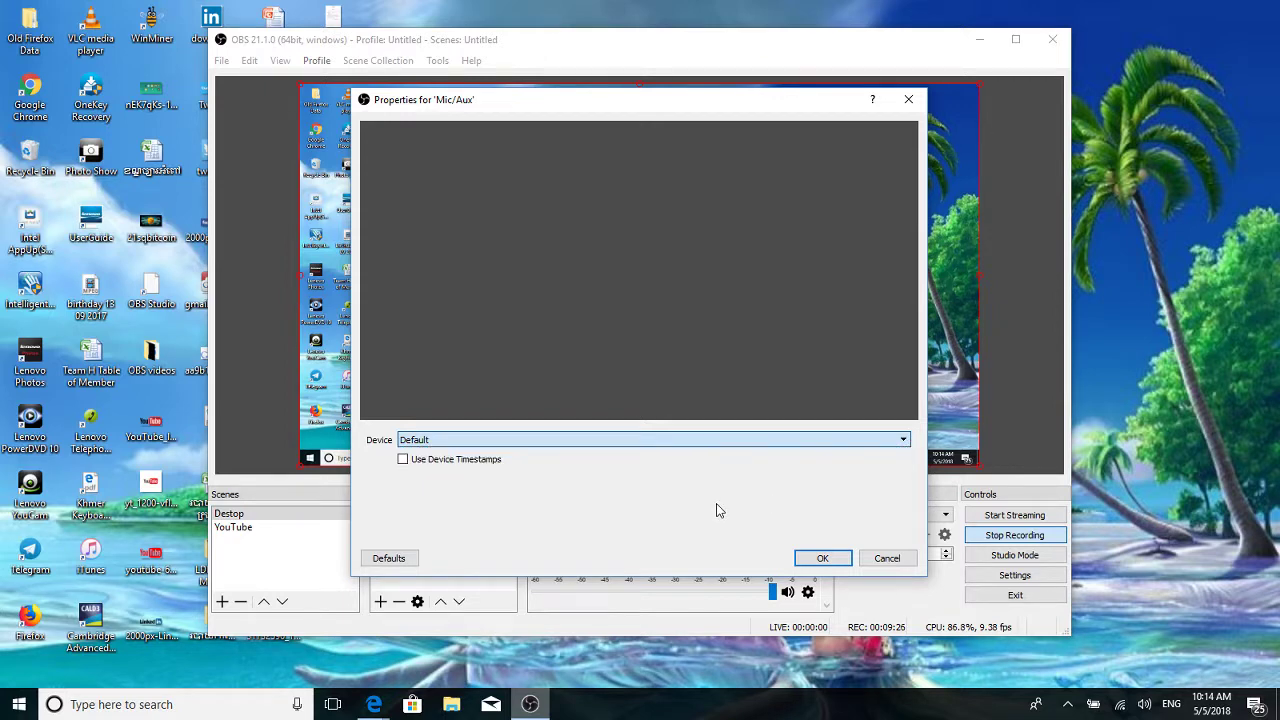